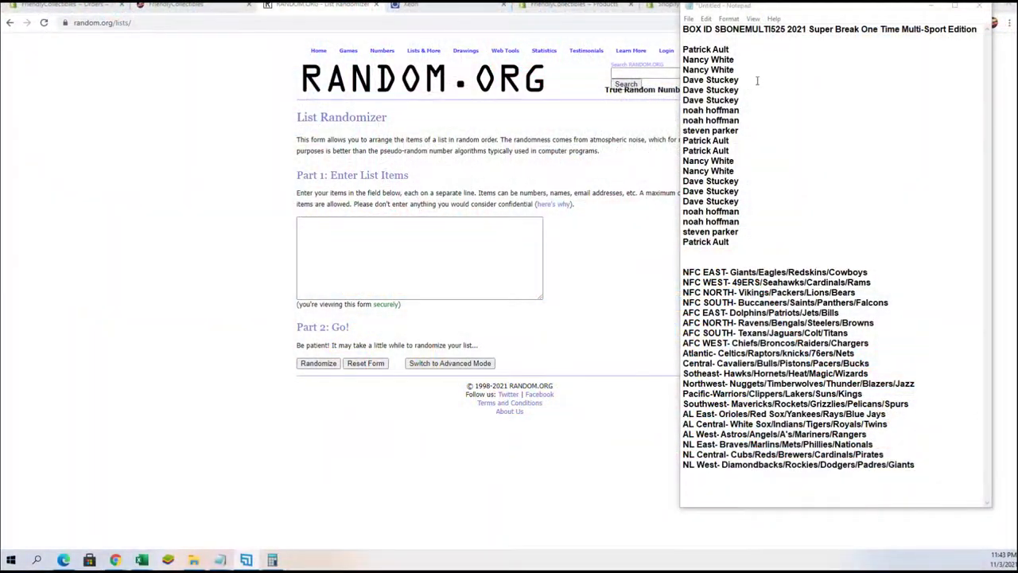
Select the 20 participant names in Notepad and bring up the copy menu
{"action": "mouse_move", "coordinate": [684, 53]}
{"action": "left_mouse_down"}
{"action": "mouse_move", "coordinate": [739, 155]}
{"action": "mouse_move", "coordinate": [740, 237]}
{"action": "mouse_move", "coordinate": [730, 244]}
{"action": "left_mouse_up"}
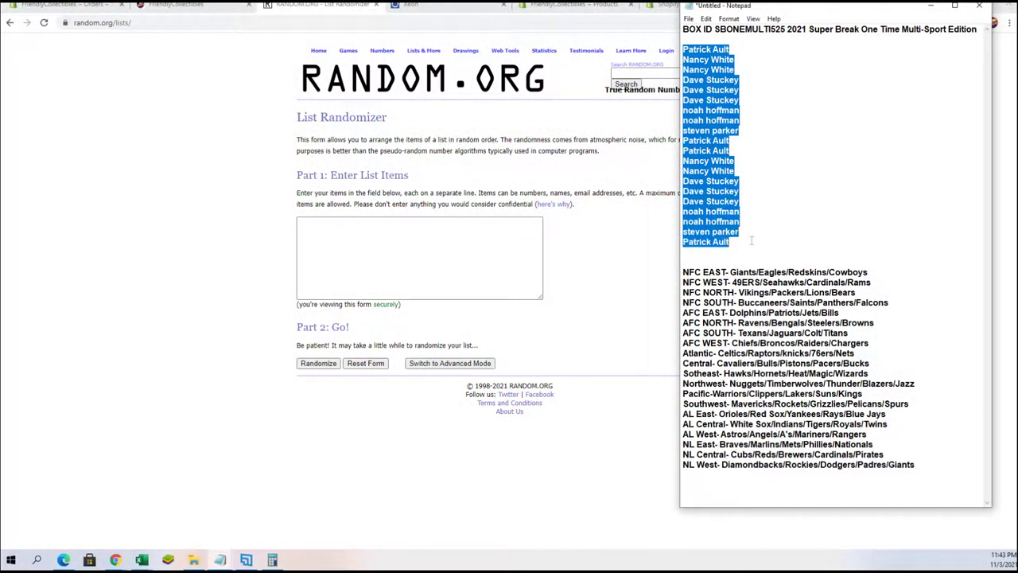
{"action": "right_click", "coordinate": [736, 137]}
Copy the names and paste them into the RANDOM.ORG List Randomizer box
{"action": "left_click", "coordinate": [768, 167]}
{"action": "left_click", "coordinate": [450, 241]}
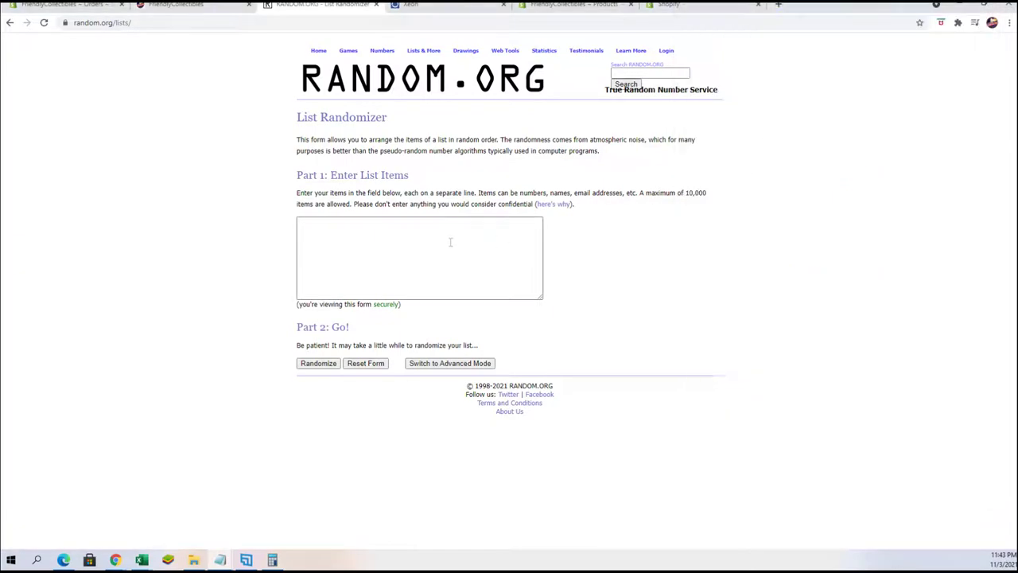
{"action": "right_click", "coordinate": [450, 243]}
{"action": "left_click", "coordinate": [475, 326]}
Randomize the 20 names, then reshuffle them five more times with Again!
{"action": "left_click", "coordinate": [318, 365]}
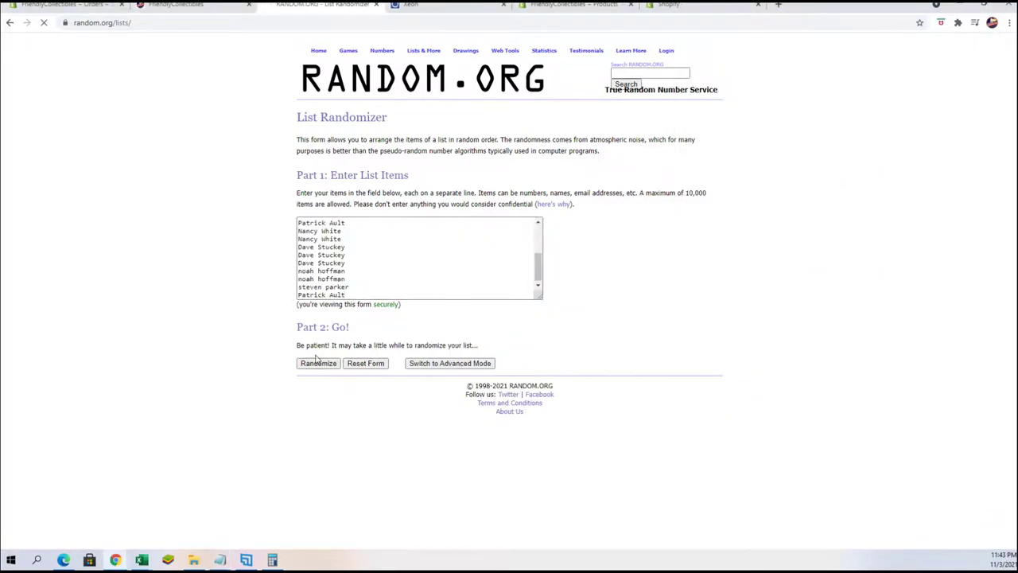
{"action": "left_click", "coordinate": [311, 382]}
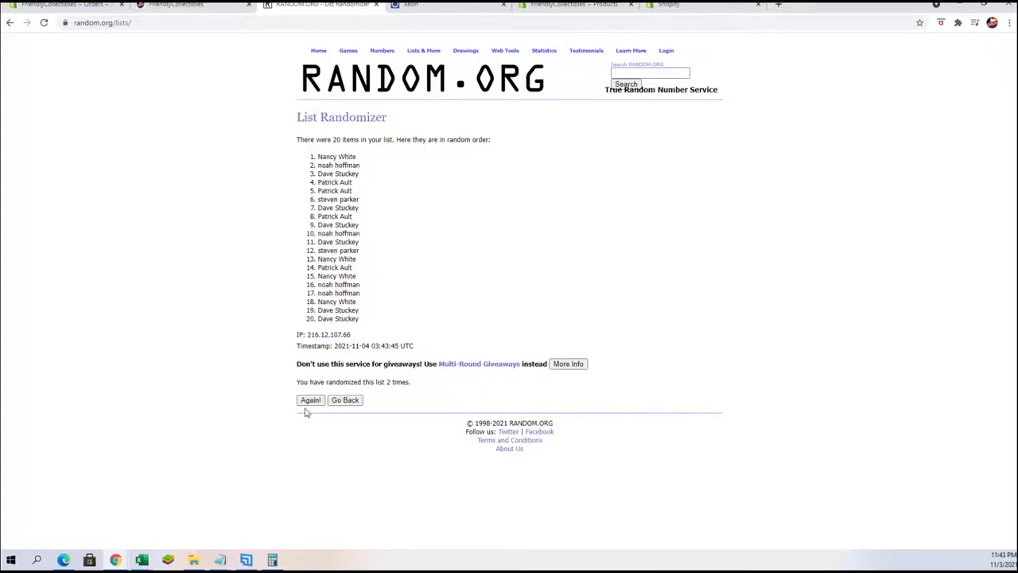
{"action": "left_click", "coordinate": [310, 401]}
{"action": "left_click", "coordinate": [308, 404]}
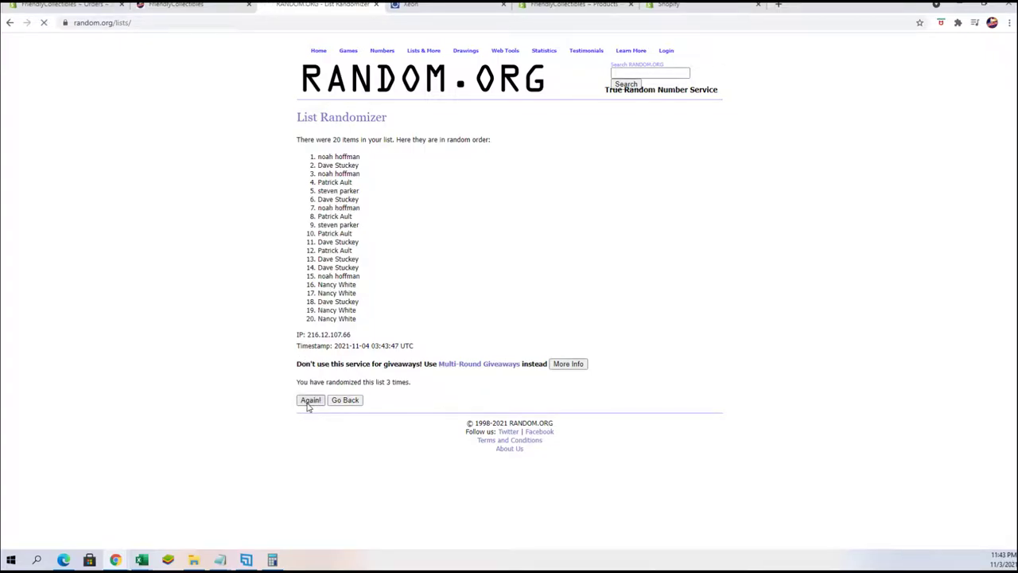
{"action": "left_click", "coordinate": [309, 404]}
{"action": "left_click", "coordinate": [309, 404]}
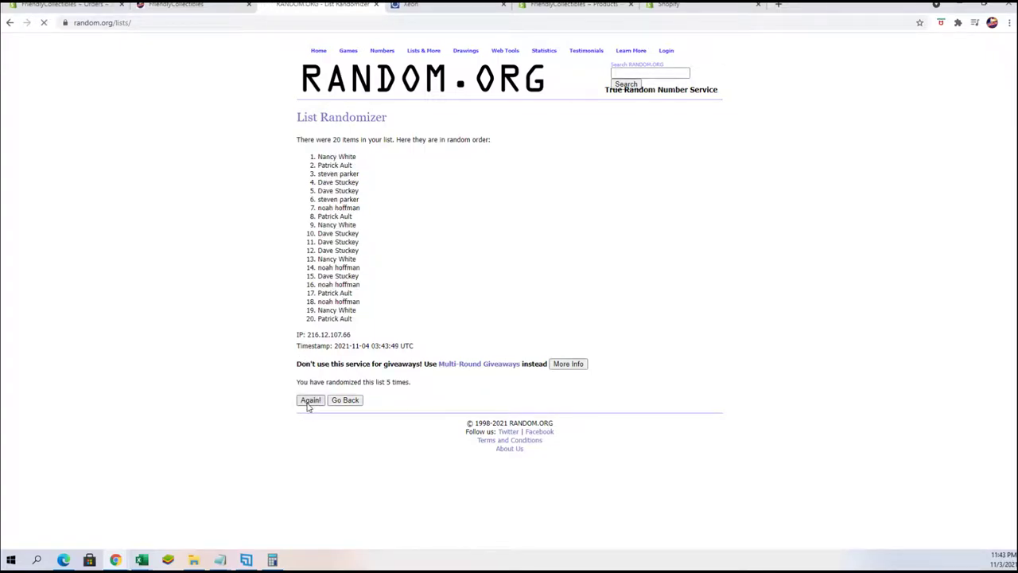
Copy the final randomized list of 20 names
{"action": "mouse_move", "coordinate": [318, 154]}
{"action": "left_mouse_down"}
{"action": "mouse_move", "coordinate": [359, 234]}
{"action": "mouse_move", "coordinate": [363, 334]}
{"action": "mouse_move", "coordinate": [364, 318]}
{"action": "left_mouse_up"}
{"action": "right_click", "coordinate": [352, 235]}
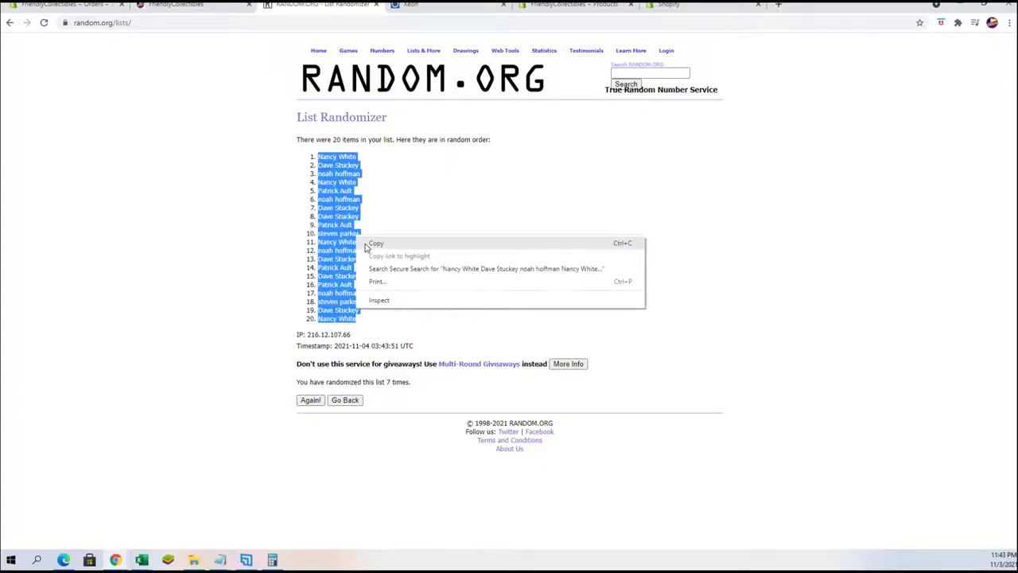
{"action": "left_click", "coordinate": [373, 239]}
Bring up the Excel workbook and widen columns A and B on Sheet2
{"action": "key", "text": "alt+Tab"}
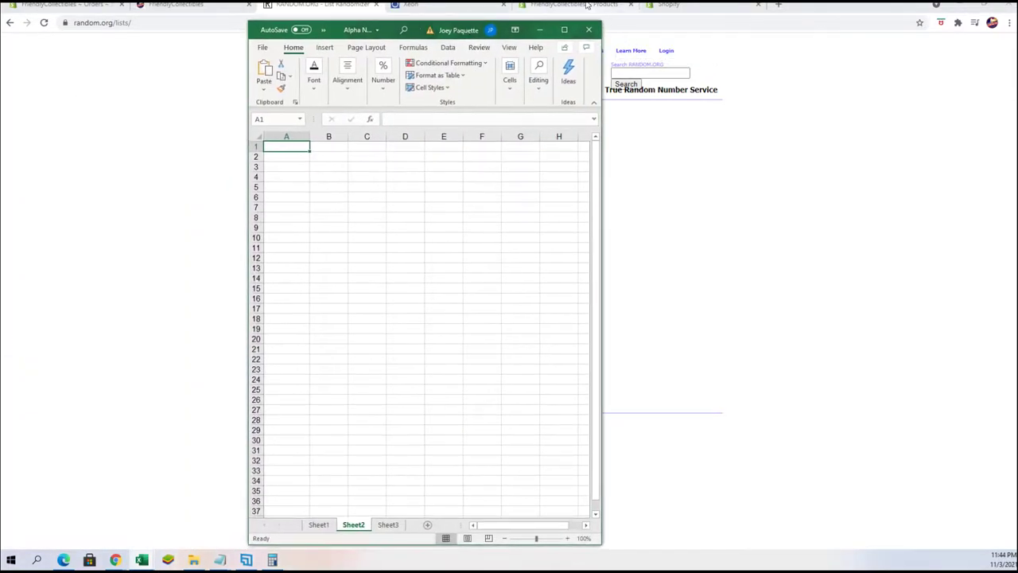
{"action": "left_click", "coordinate": [565, 30]}
{"action": "left_click_drag", "start_coordinate": [57, 110], "coordinate": [204, 115]}
{"action": "left_click", "coordinate": [128, 170]}
{"action": "left_click", "coordinate": [60, 111]}
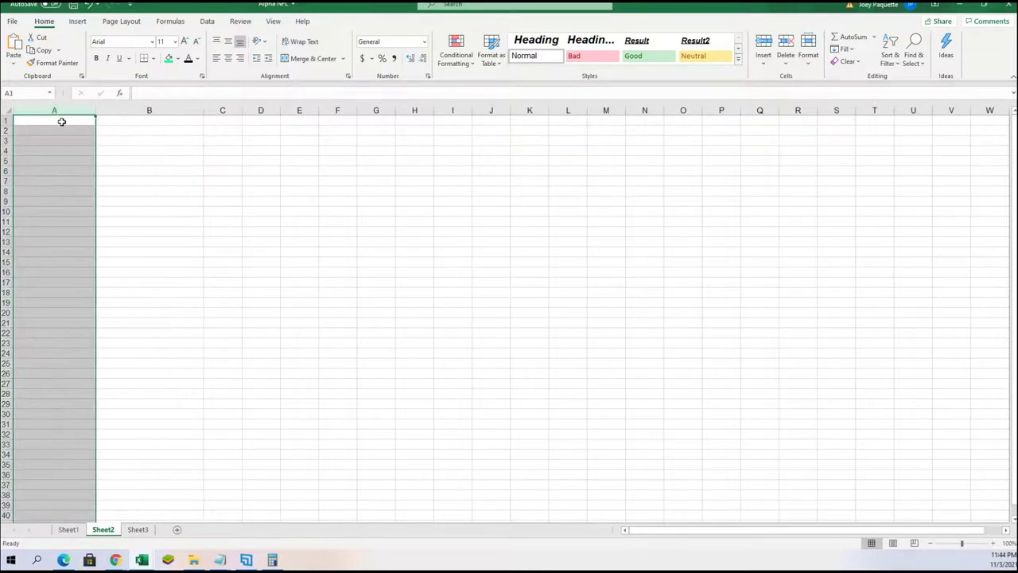
Enter the headings NAMES in A1 and DIVISIONS in B1
{"action": "left_click", "coordinate": [63, 120]}
{"action": "type", "text": "names"}
{"action": "key", "text": "BackSpace"}
{"action": "key", "text": "BackSpace"}
{"action": "key", "text": "BackSpace"}
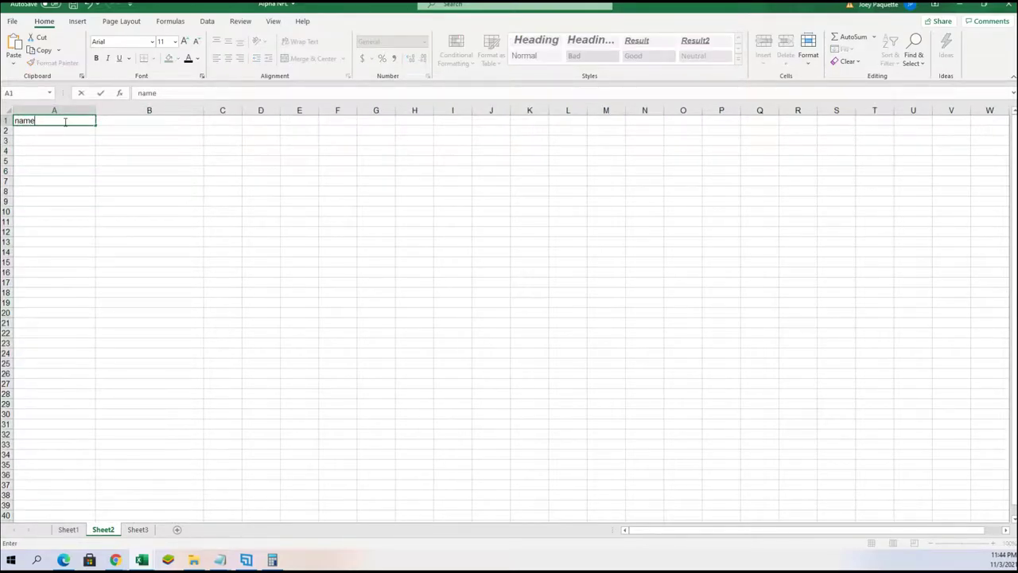
{"action": "type", "text": "NAMES"}
{"action": "key", "text": "Tab"}
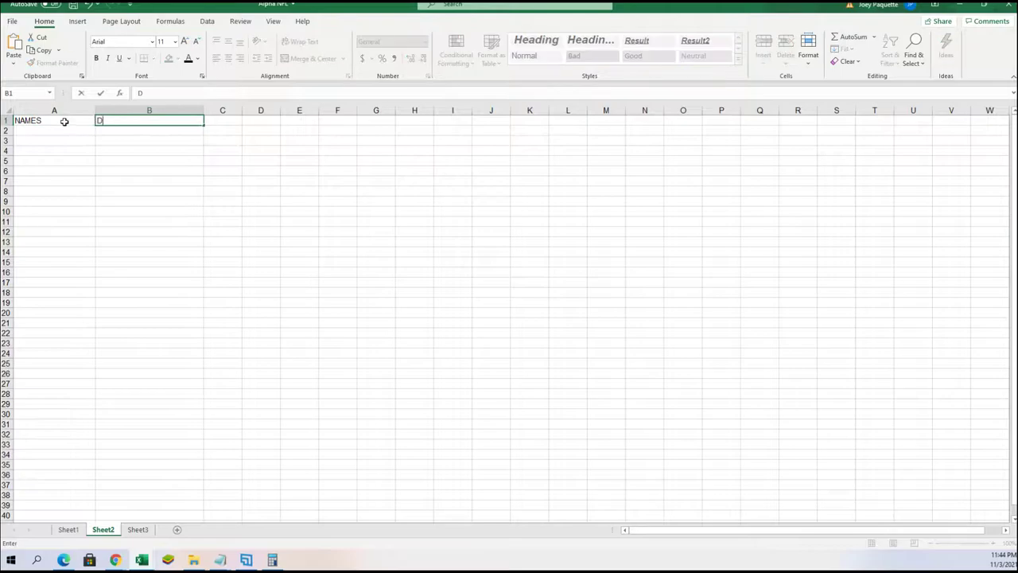
{"action": "type", "text": "DIVISI"}
{"action": "type", "text": "ONS"}
{"action": "left_click", "coordinate": [119, 171]}
Paste Special the randomized names as Text into A2:A21 and autofit column A
{"action": "left_click", "coordinate": [114, 230]}
{"action": "right_click", "coordinate": [39, 129]}
{"action": "left_click", "coordinate": [80, 198]}
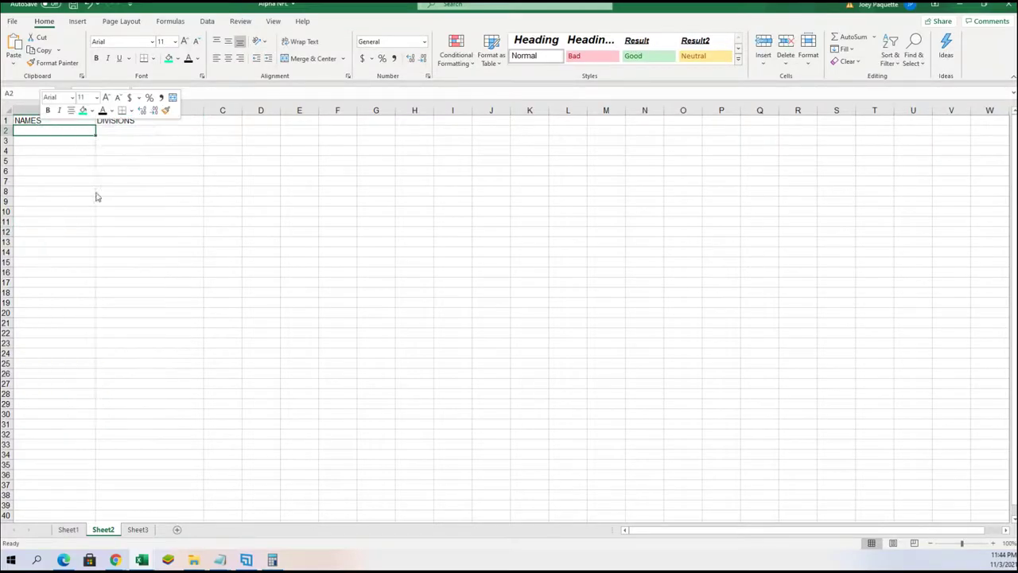
{"action": "left_click", "coordinate": [32, 124]}
{"action": "left_click", "coordinate": [175, 278]}
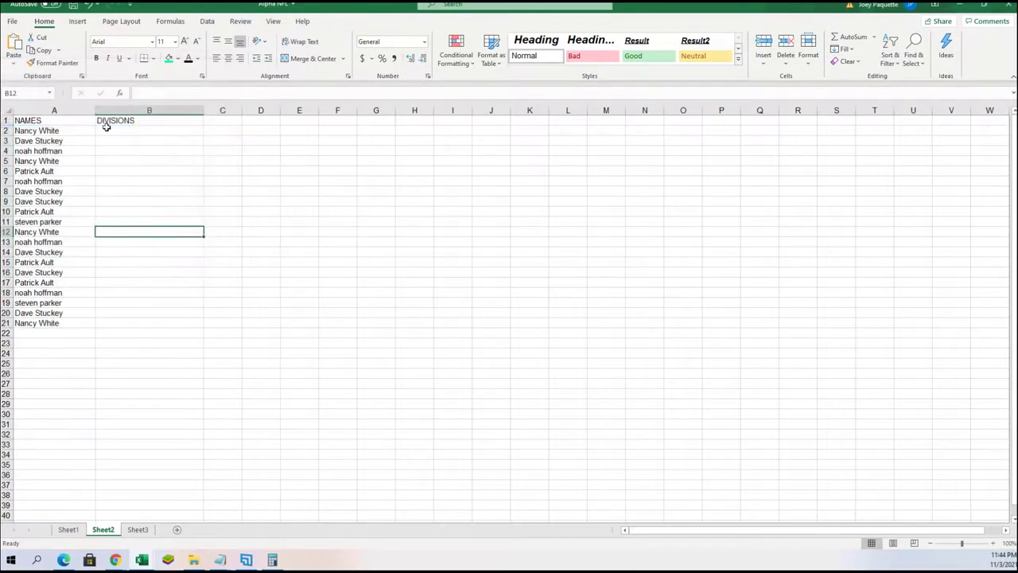
{"action": "double_click", "coordinate": [96, 110]}
{"action": "left_click", "coordinate": [121, 132]}
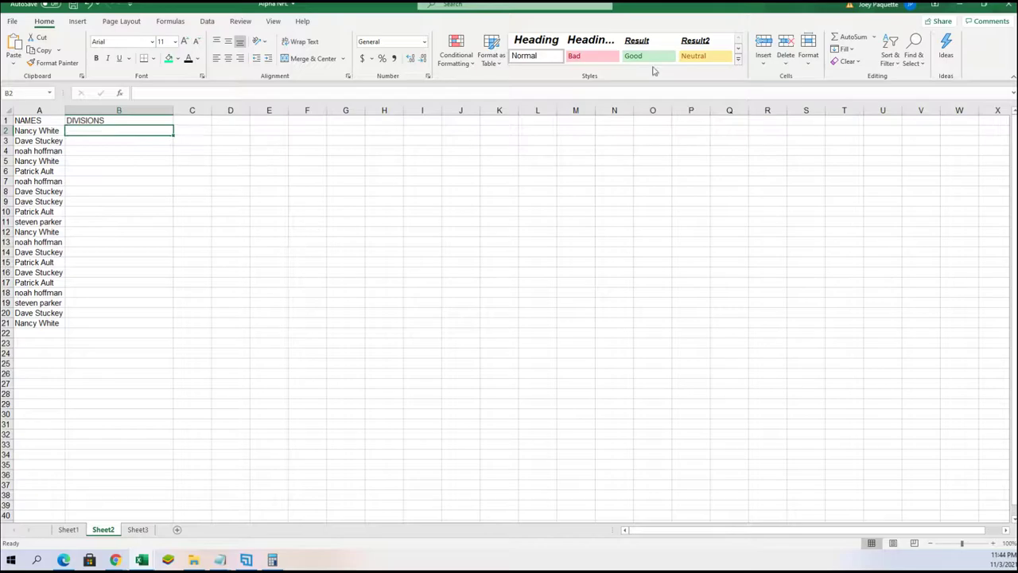
Open a fresh List Randomizer form and copy the 20 division lines from Notepad
{"action": "left_click", "coordinate": [961, 5]}
{"action": "mouse_move", "coordinate": [423, 50]}
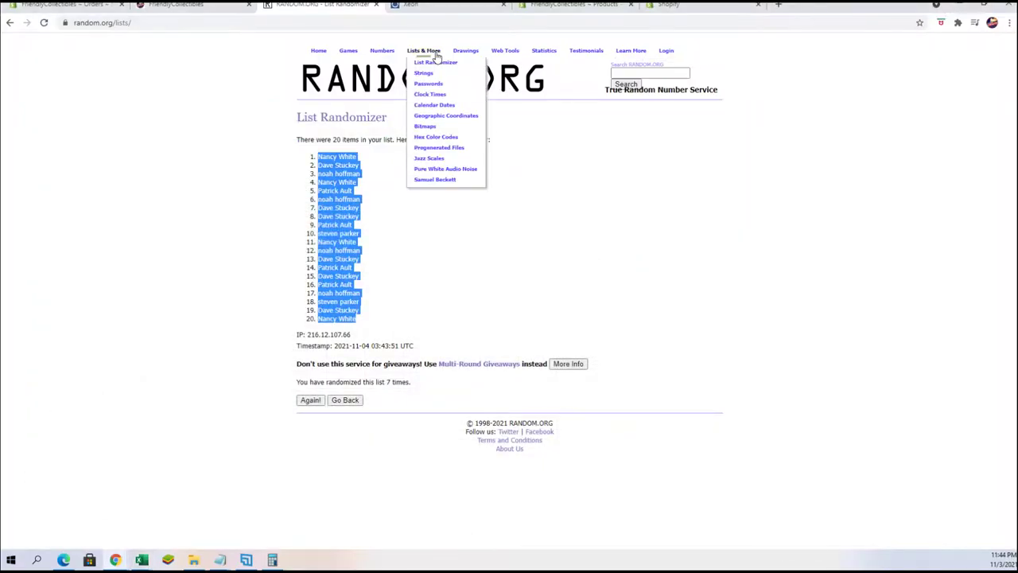
{"action": "left_click", "coordinate": [459, 61]}
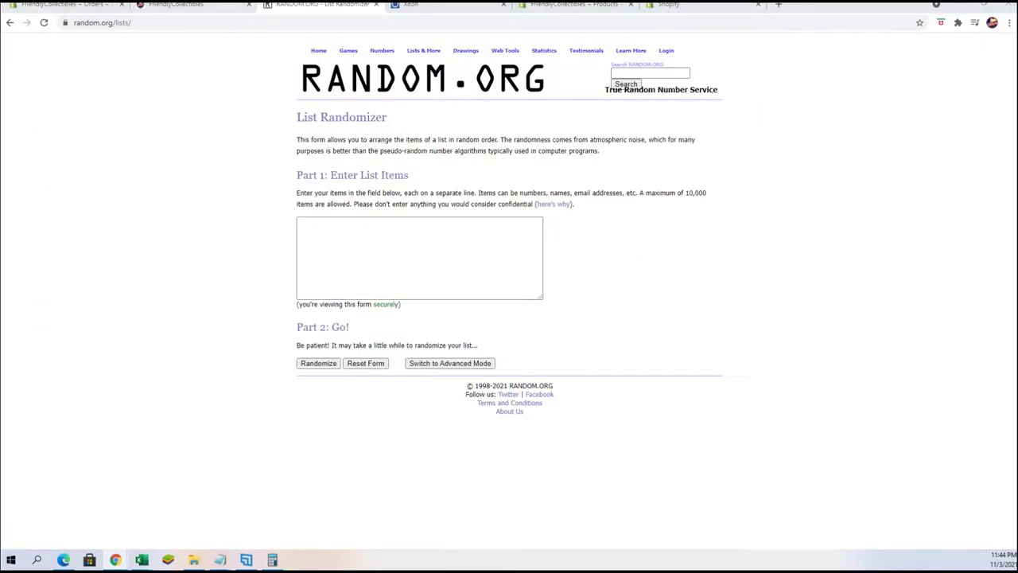
{"action": "key", "text": "alt+Tab"}
{"action": "left_click", "coordinate": [734, 261]}
{"action": "mouse_move", "coordinate": [684, 272]}
{"action": "left_mouse_down"}
{"action": "mouse_move", "coordinate": [868, 343]}
{"action": "mouse_move", "coordinate": [883, 442]}
{"action": "mouse_move", "coordinate": [915, 465]}
{"action": "left_mouse_up"}
{"action": "right_click", "coordinate": [816, 294]}
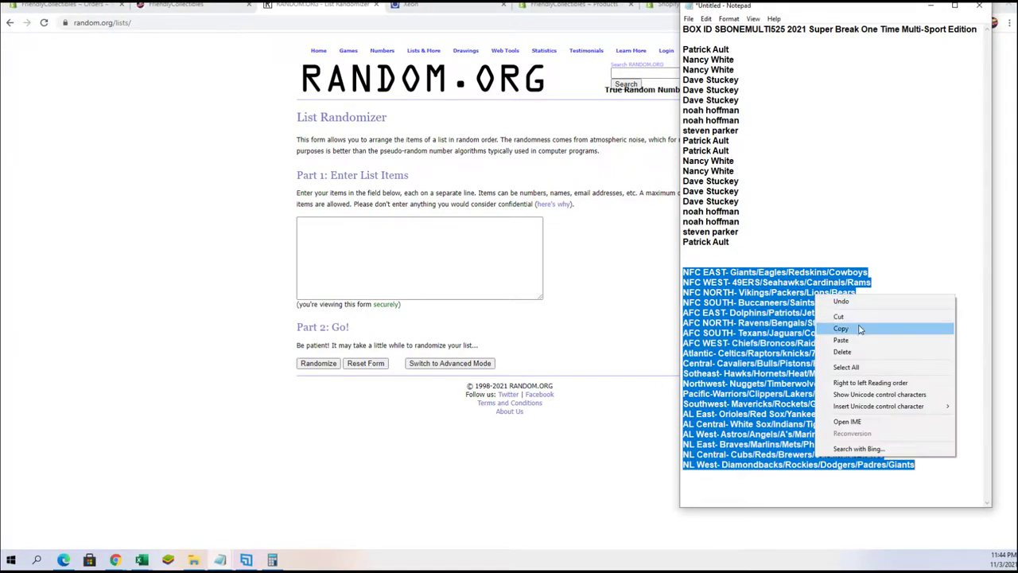
{"action": "left_click", "coordinate": [841, 328]}
Paste the division list into the randomizer and randomize it
{"action": "left_click", "coordinate": [334, 277]}
{"action": "right_click", "coordinate": [321, 246]}
{"action": "left_click", "coordinate": [357, 322]}
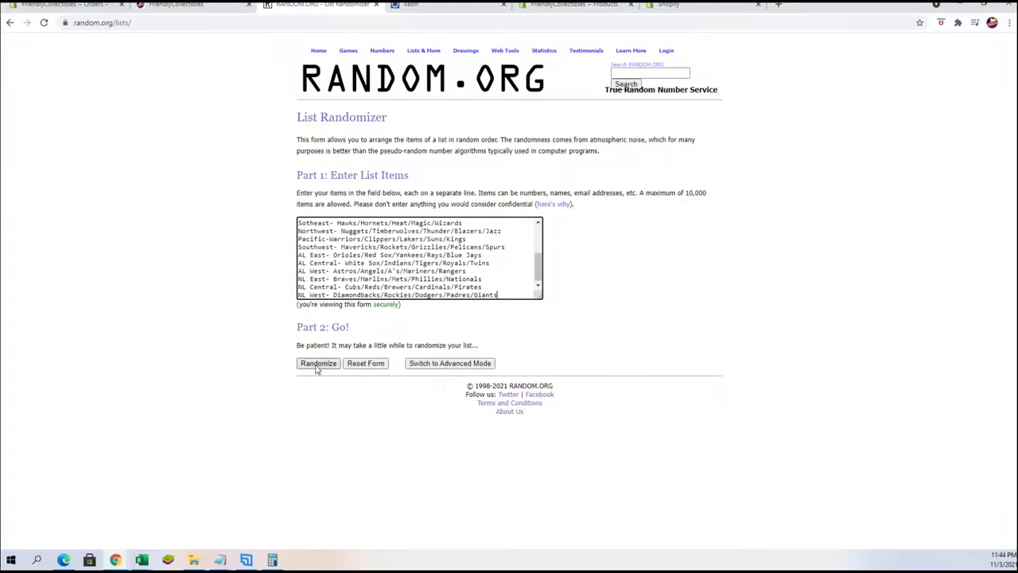
{"action": "left_click", "coordinate": [317, 365]}
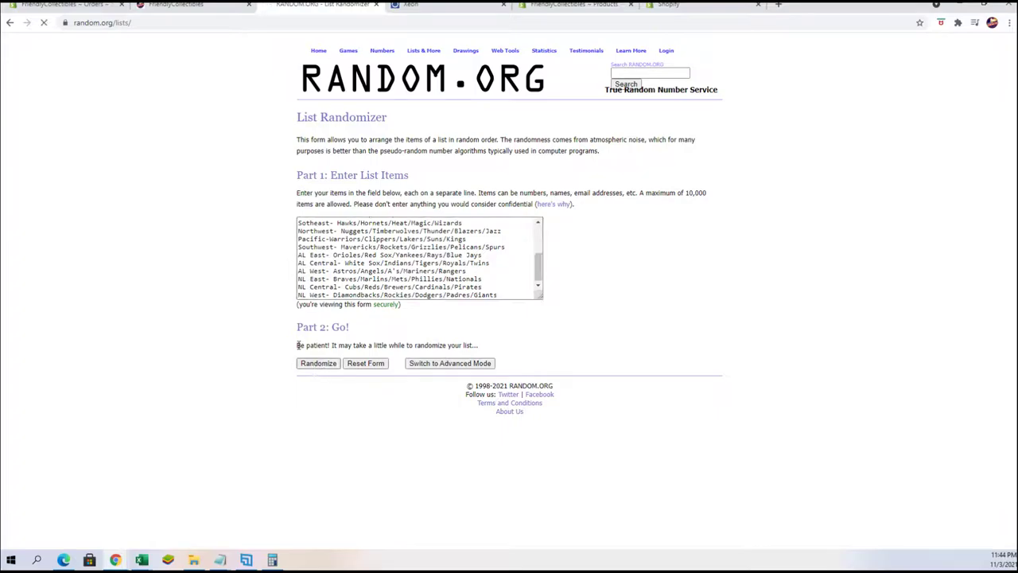
Zoom the browser page in two steps and reshuffle the divisions five more times
{"action": "left_click", "coordinate": [1008, 23]}
{"action": "left_click", "coordinate": [977, 121]}
{"action": "left_click", "coordinate": [977, 122]}
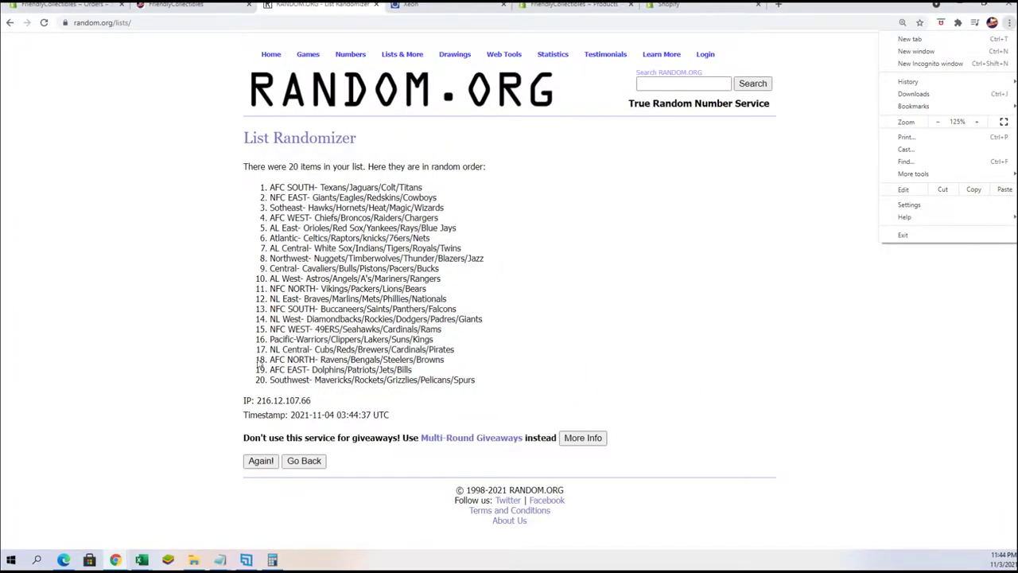
{"action": "left_click", "coordinate": [260, 460]}
{"action": "left_click", "coordinate": [256, 483]}
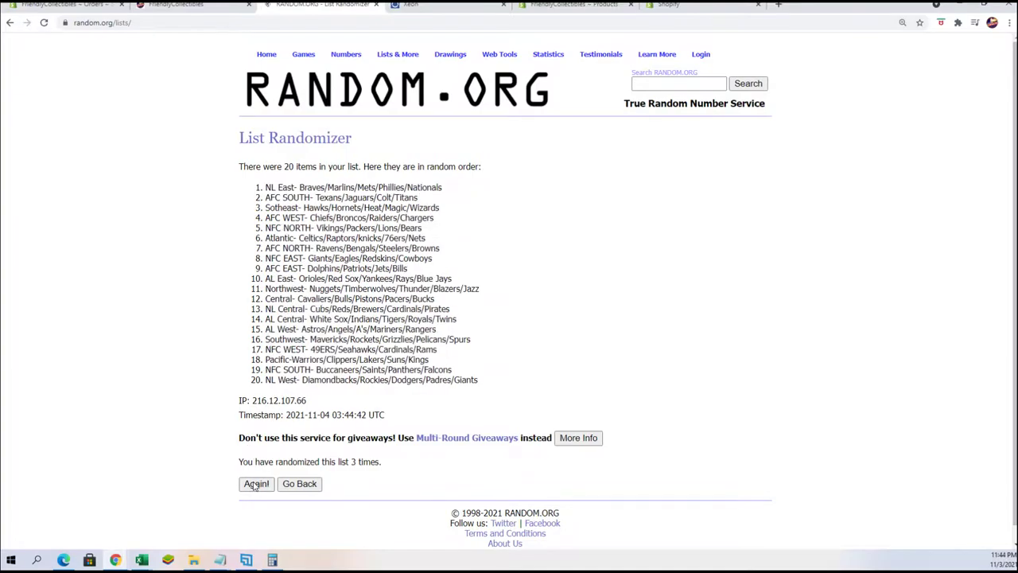
{"action": "left_click", "coordinate": [256, 483]}
{"action": "left_click", "coordinate": [255, 483]}
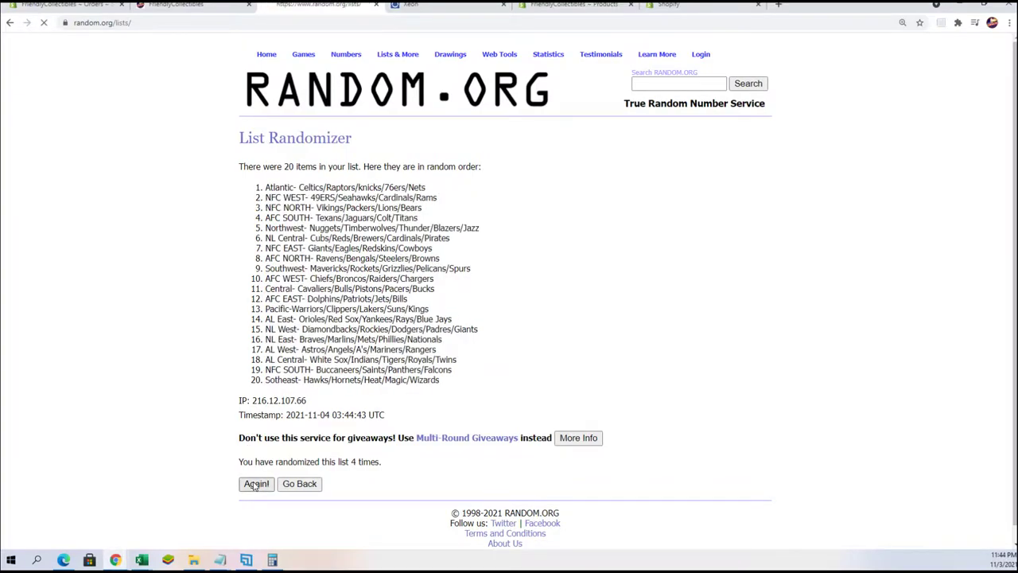
{"action": "left_click", "coordinate": [255, 483]}
{"action": "left_click", "coordinate": [255, 483]}
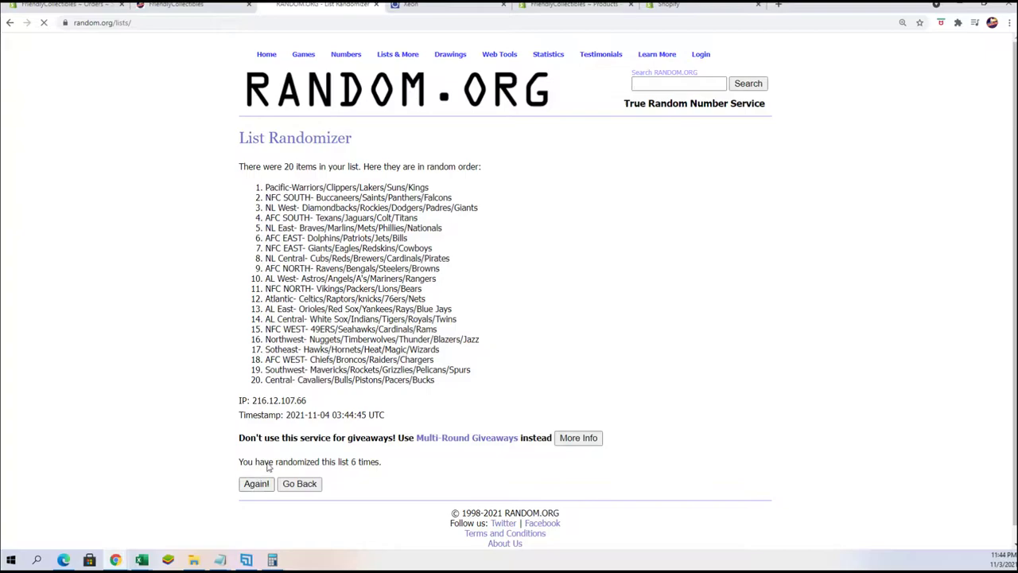
Copy the final 20 randomized divisions and return to Excel
{"action": "mouse_move", "coordinate": [265, 186]}
{"action": "left_mouse_down"}
{"action": "mouse_move", "coordinate": [358, 209]}
{"action": "mouse_move", "coordinate": [467, 384]}
{"action": "left_mouse_up"}
{"action": "key", "text": "ctrl+c"}
{"action": "right_click", "coordinate": [395, 248]}
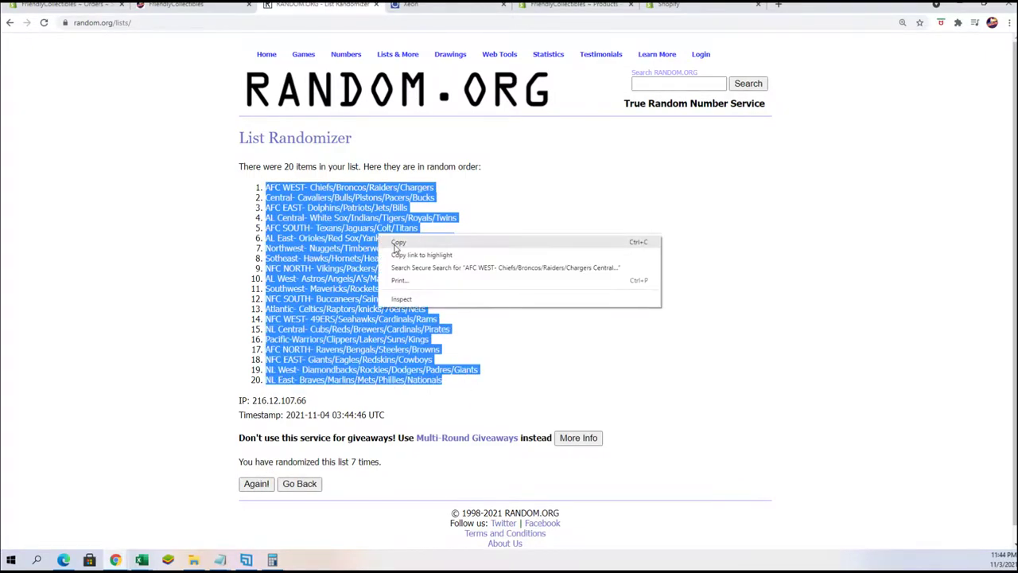
{"action": "left_click", "coordinate": [397, 242]}
{"action": "key", "text": "alt+Tab"}
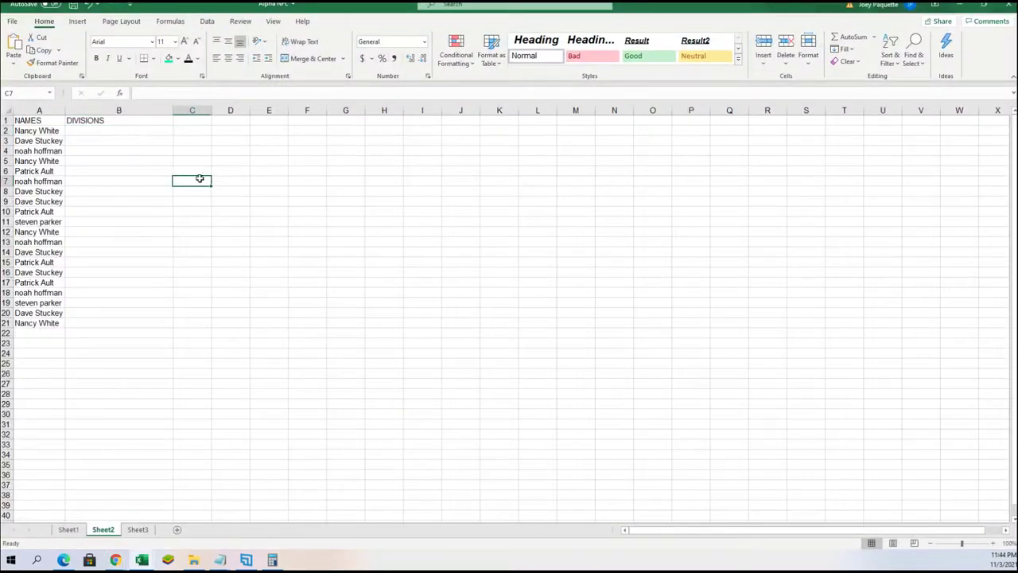
Paste Special the divisions as Text into B2:B21 and autofit column B
{"action": "left_click", "coordinate": [100, 130]}
{"action": "right_click", "coordinate": [101, 130]}
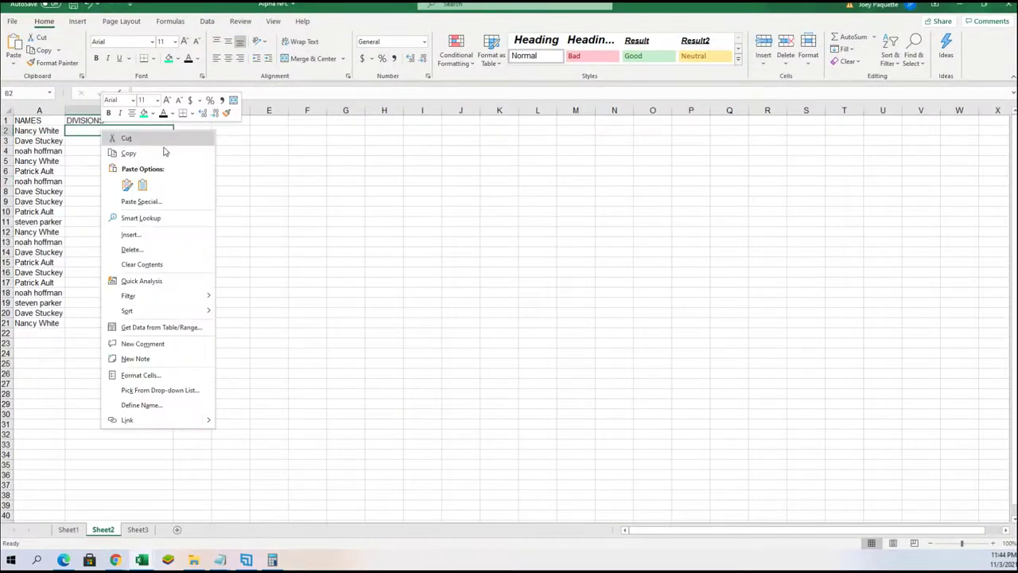
{"action": "left_click", "coordinate": [141, 202]}
{"action": "left_click", "coordinate": [79, 142]}
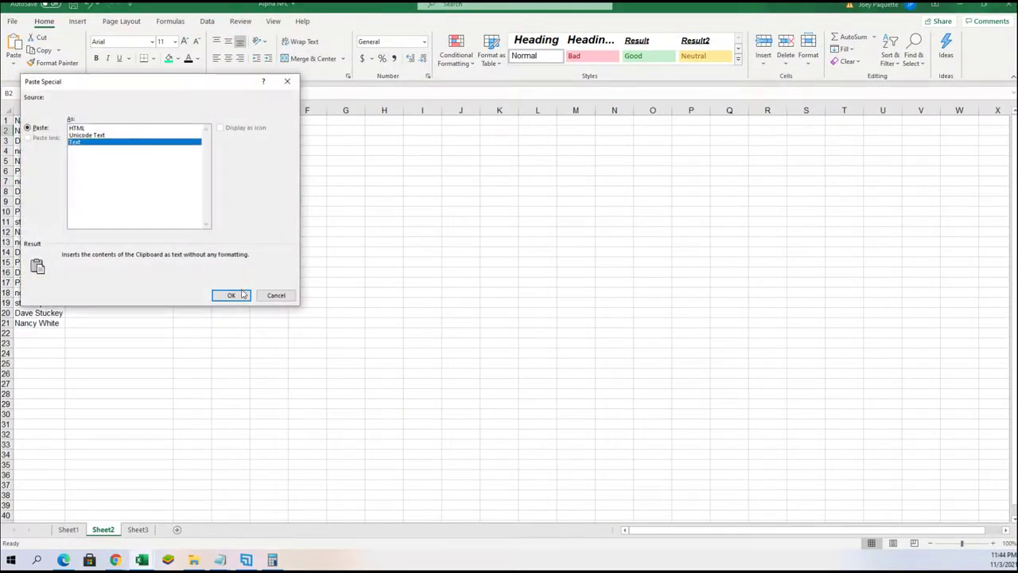
{"action": "left_click", "coordinate": [231, 294]}
{"action": "left_click", "coordinate": [231, 215]}
{"action": "double_click", "coordinate": [174, 110]}
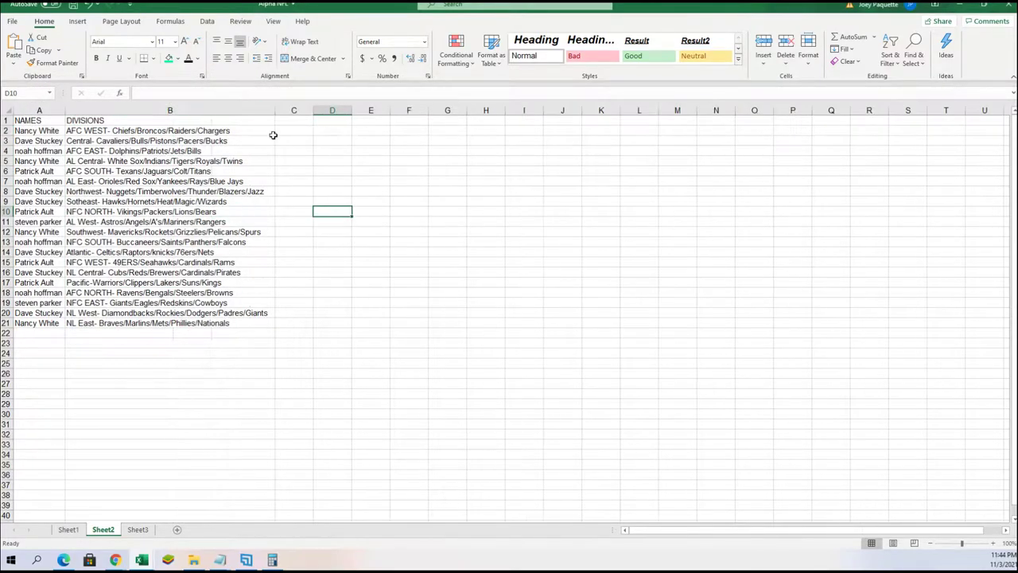
{"action": "key", "text": "Up"}
{"action": "key", "text": "Up"}
{"action": "key", "text": "Up"}
Apply All Borders to columns A and B
{"action": "left_click_drag", "start_coordinate": [39, 110], "coordinate": [169, 109]}
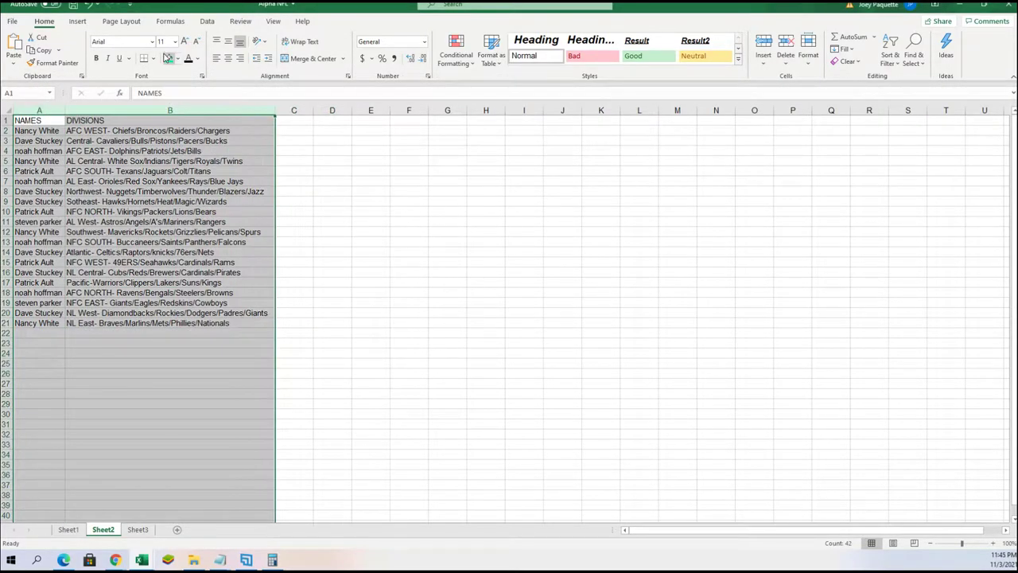
{"action": "left_click", "coordinate": [153, 58]}
{"action": "left_click", "coordinate": [204, 164]}
{"action": "left_click", "coordinate": [38, 131]}
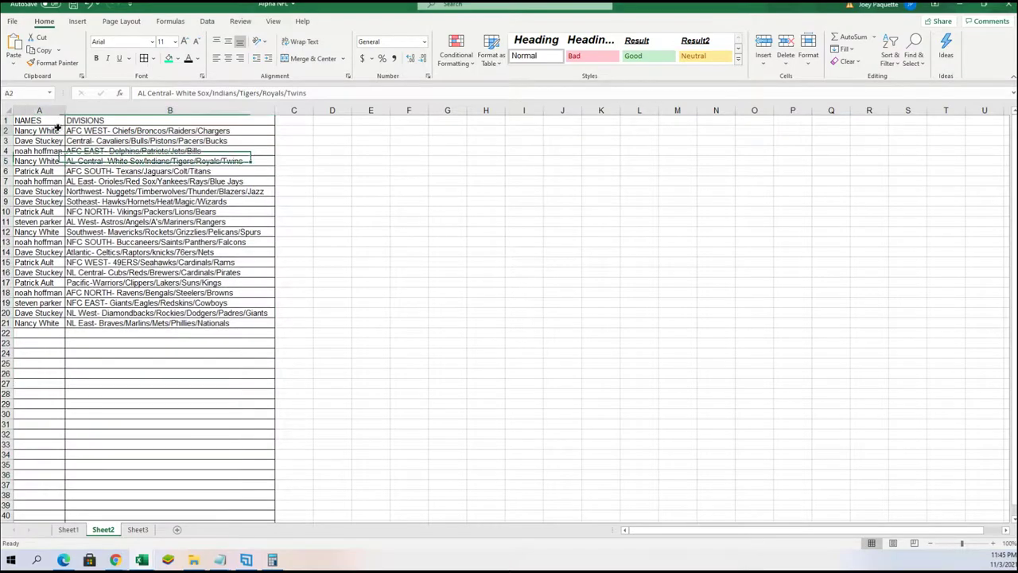
Zoom the sheet in three steps and narrow column B slightly to fit
{"action": "left_click", "coordinate": [992, 542]}
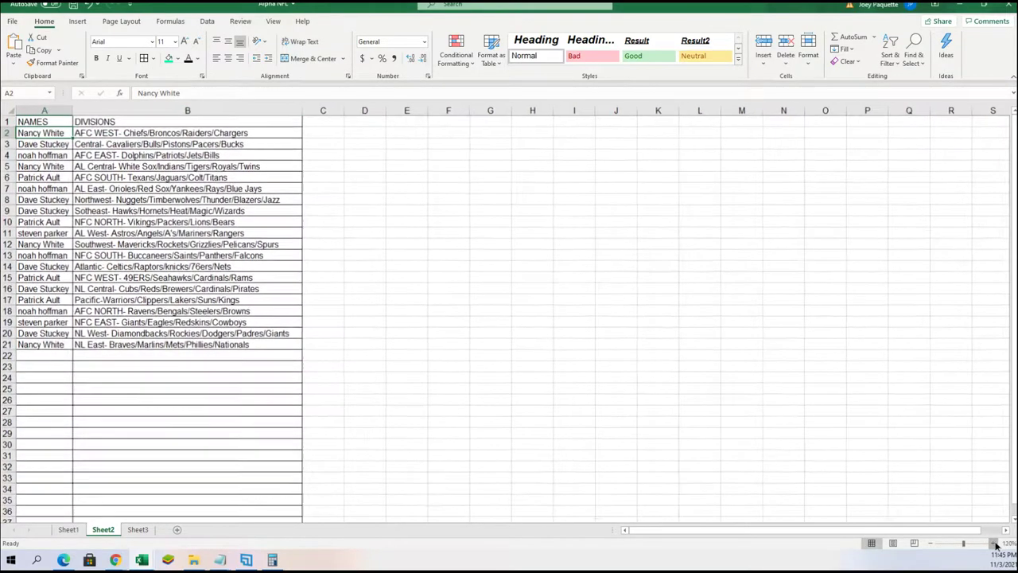
{"action": "left_click", "coordinate": [992, 543]}
{"action": "left_click", "coordinate": [992, 542]}
{"action": "left_click", "coordinate": [992, 542]}
{"action": "left_click", "coordinate": [994, 543]}
{"action": "left_click", "coordinate": [439, 176]}
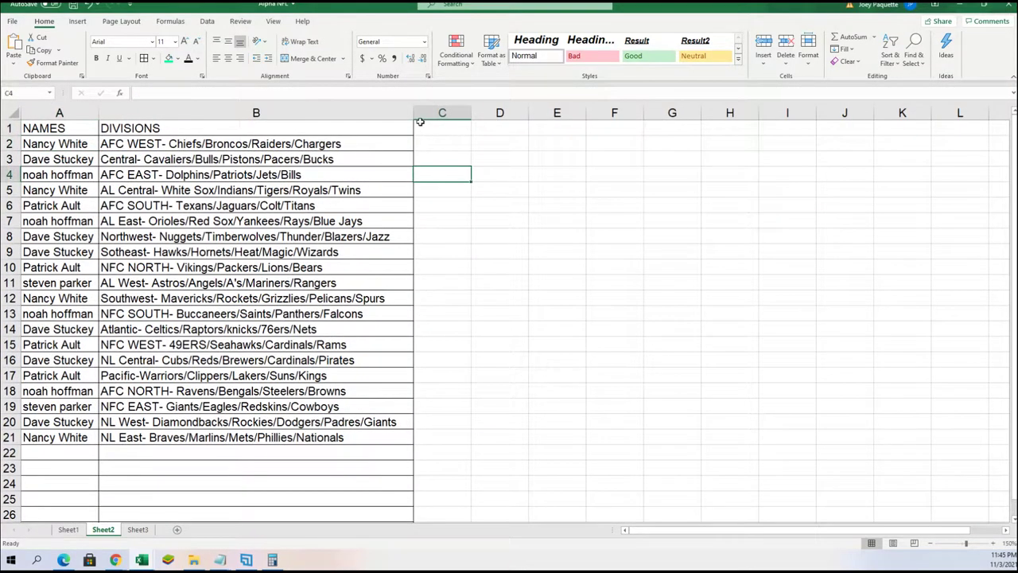
{"action": "left_click_drag", "start_coordinate": [413, 113], "coordinate": [402, 113]}
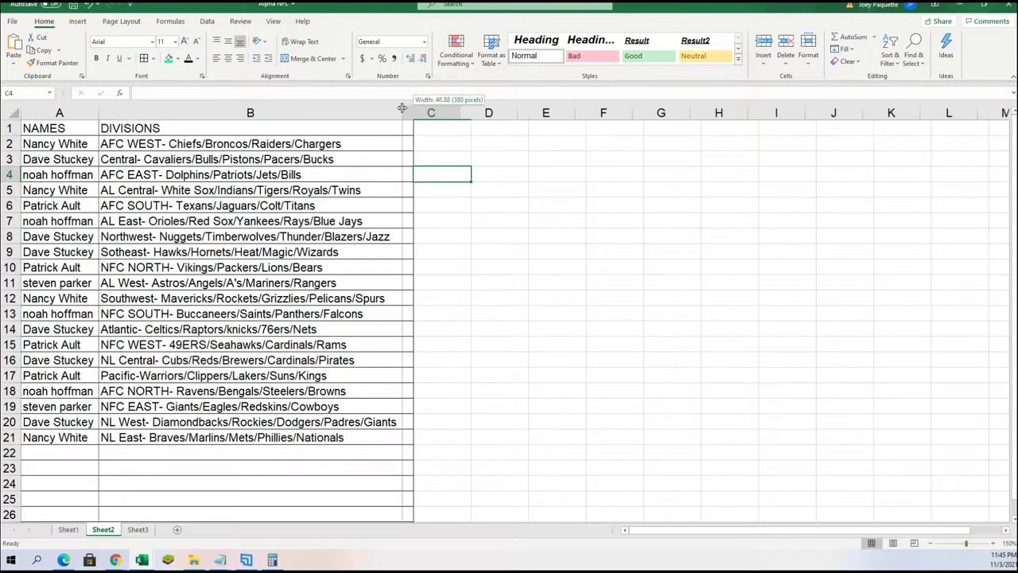
{"action": "left_click", "coordinate": [425, 129]}
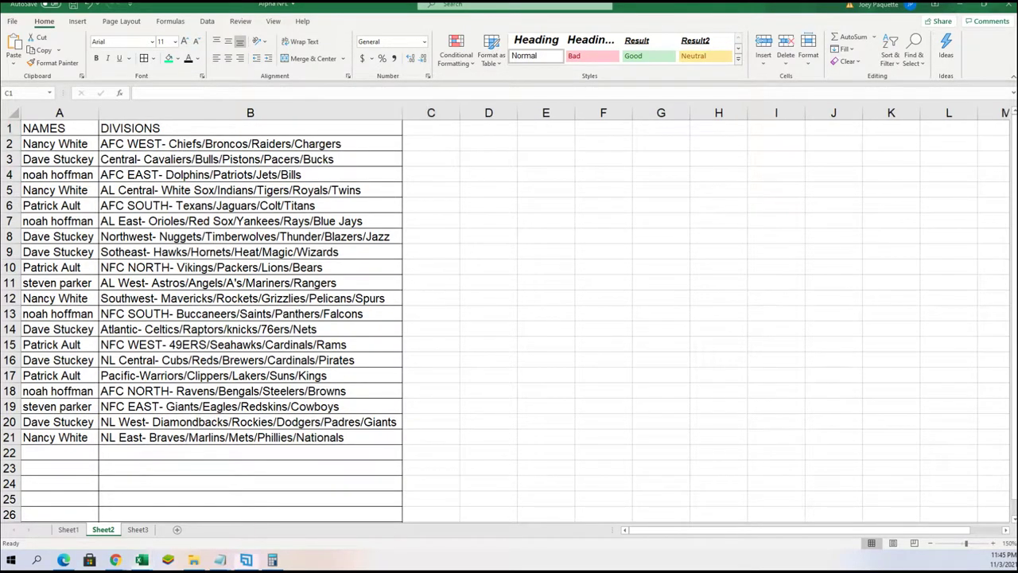